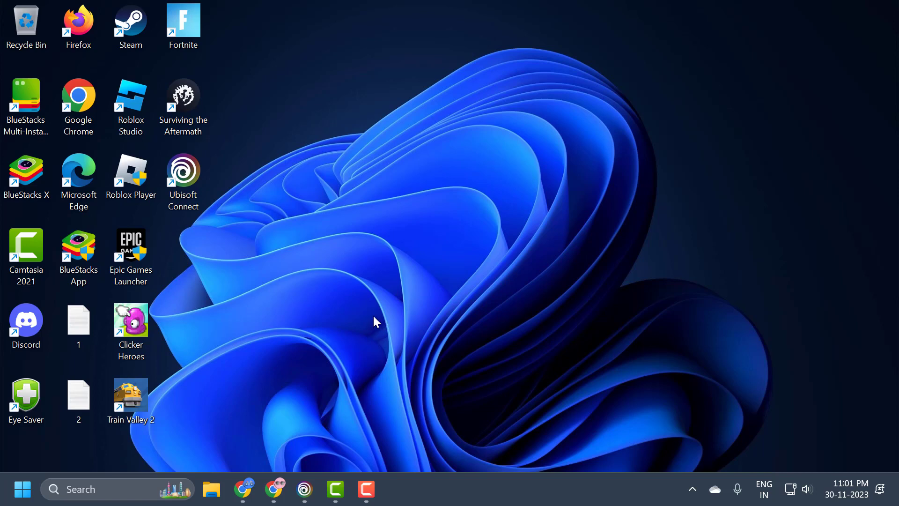
Open the Ubisoft Connect shortcut's file location and bring up the properties of the UbisoftConnect application there.
right_click(190, 196)
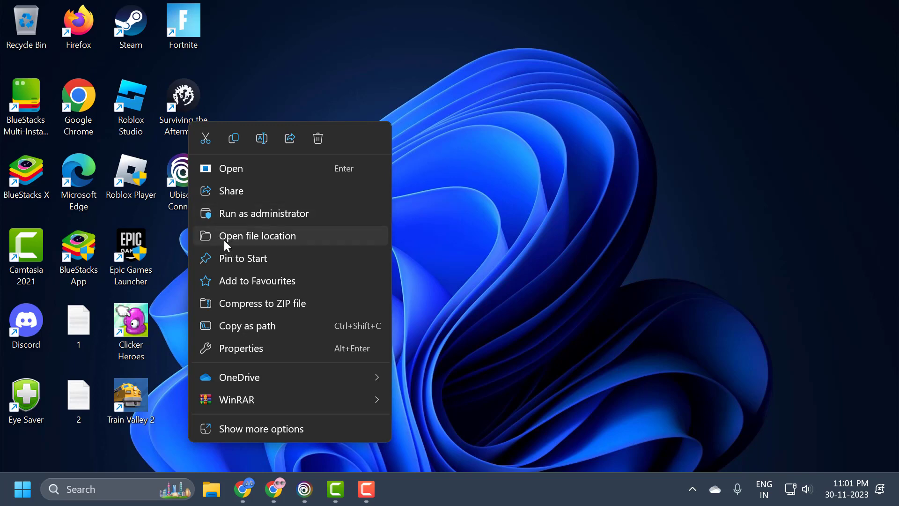
click(278, 235)
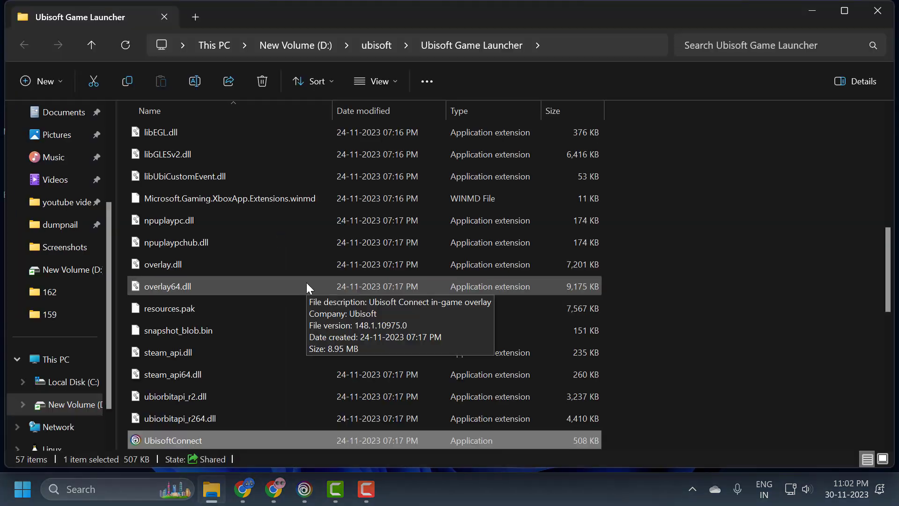
scroll(306, 283, down, 2)
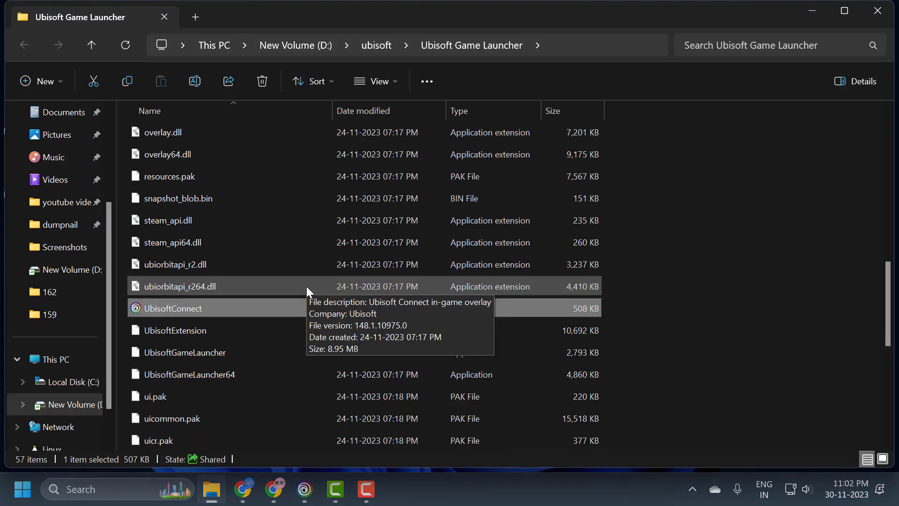
right_click(210, 310)
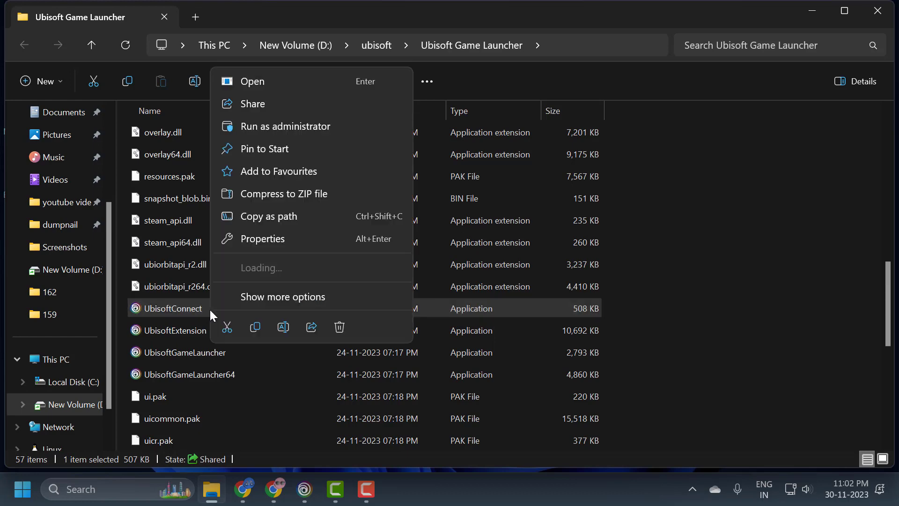
click(260, 219)
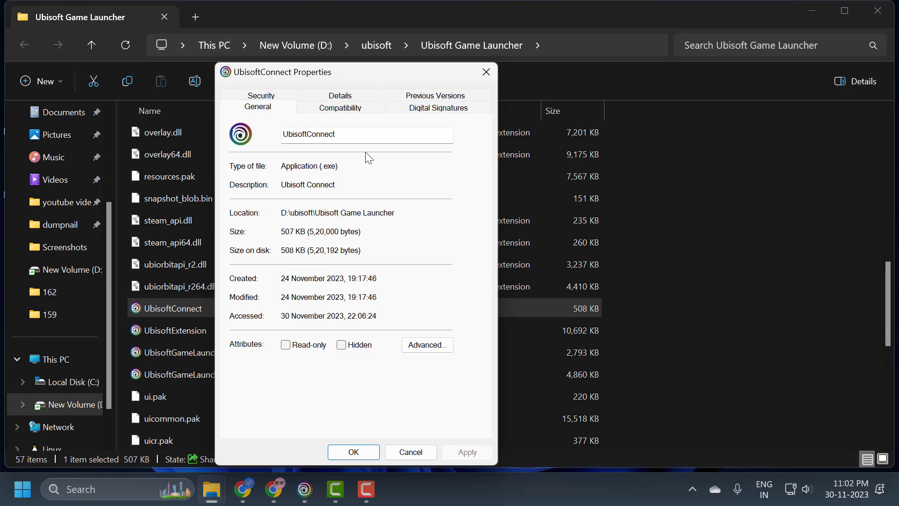
Set UbisoftConnect to run in Windows 8 compatibility mode and as an administrator, apply the settings and close the folder.
click(369, 108)
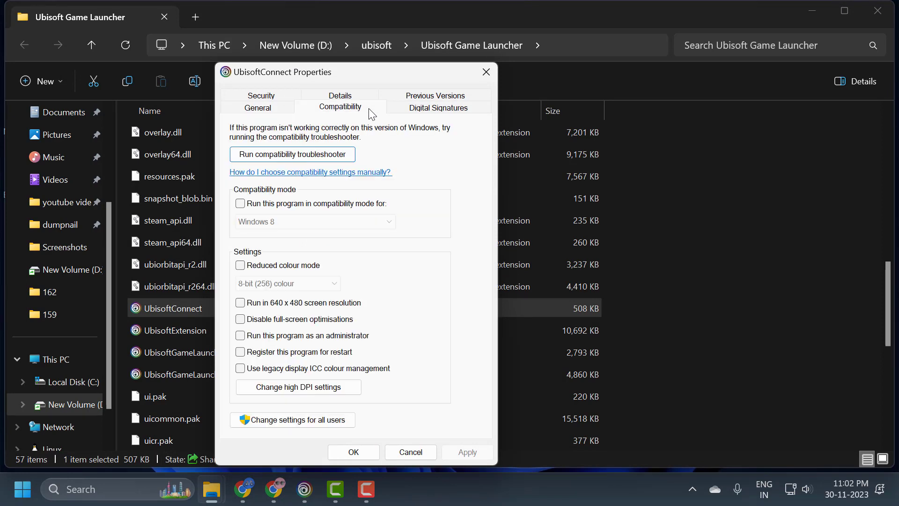
click(239, 203)
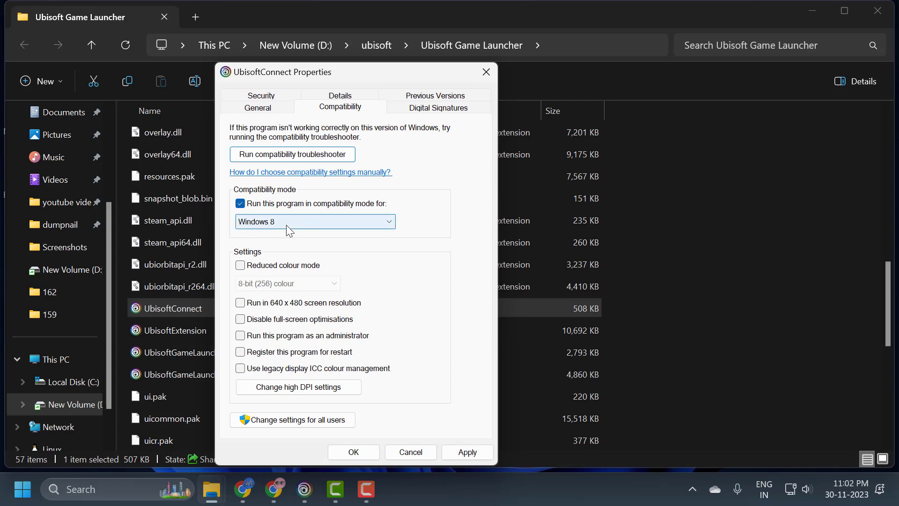
click(240, 335)
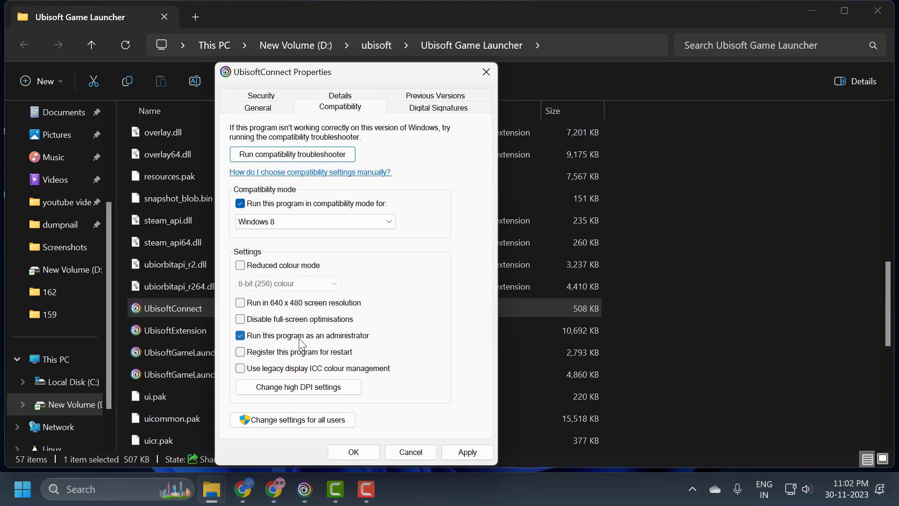
click(467, 452)
click(368, 453)
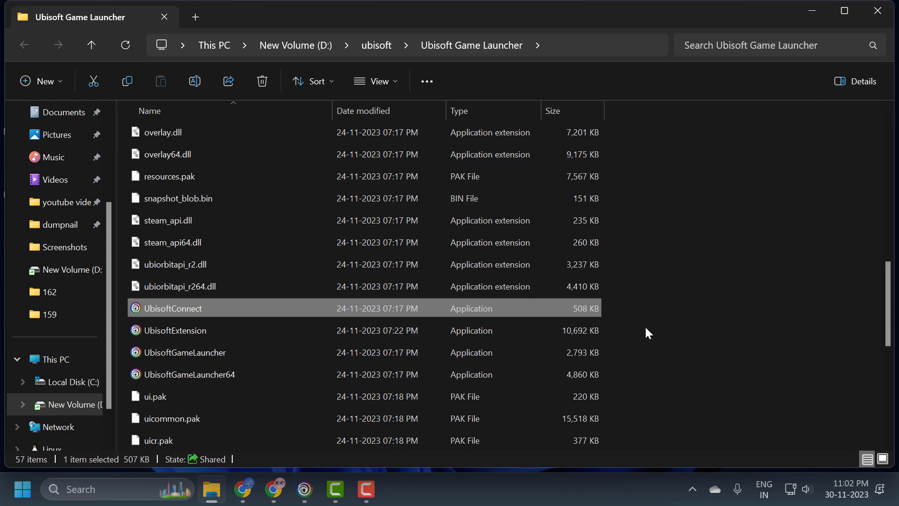
click(877, 14)
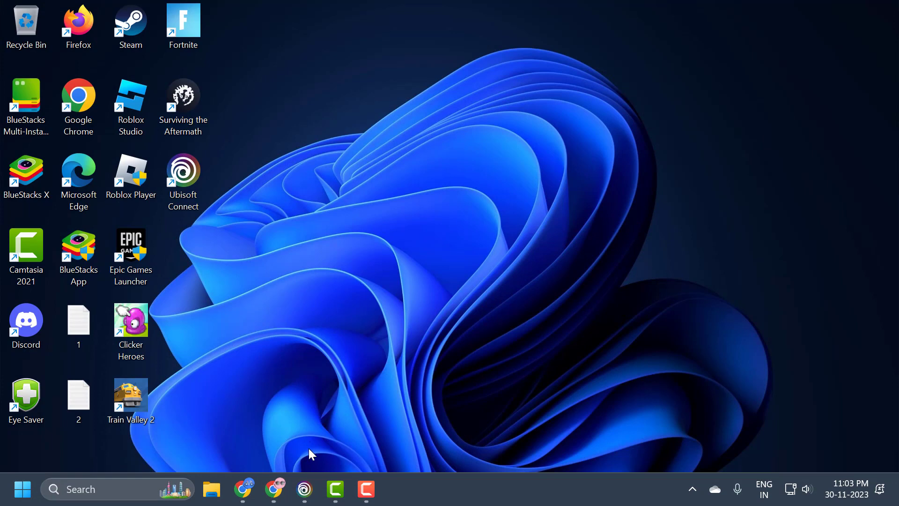
Switch to Ubisoft Connect, maximize its window and log out of the account.
click(306, 475)
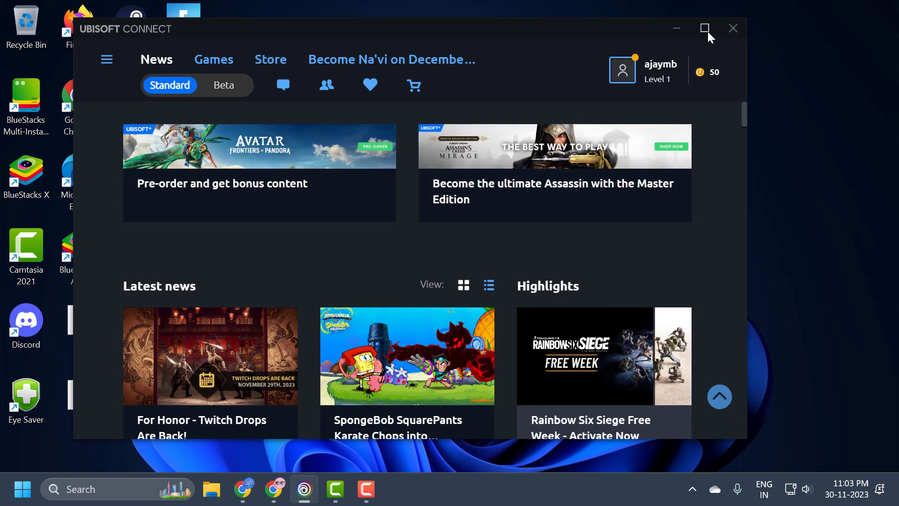
click(707, 30)
click(788, 44)
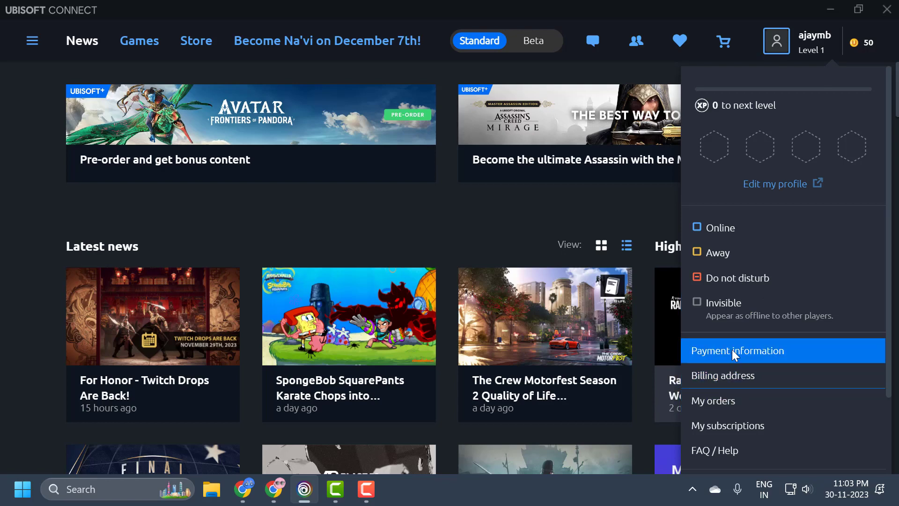
scroll(733, 344, down, 3)
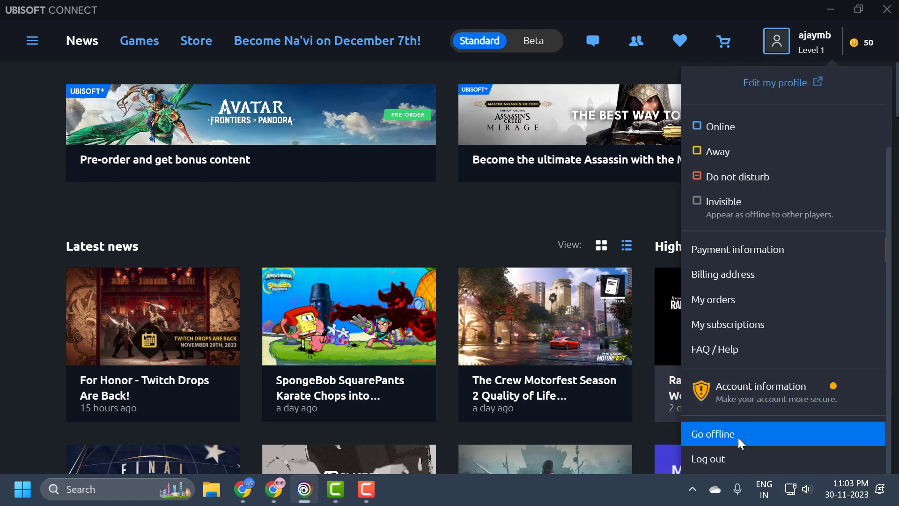
click(735, 458)
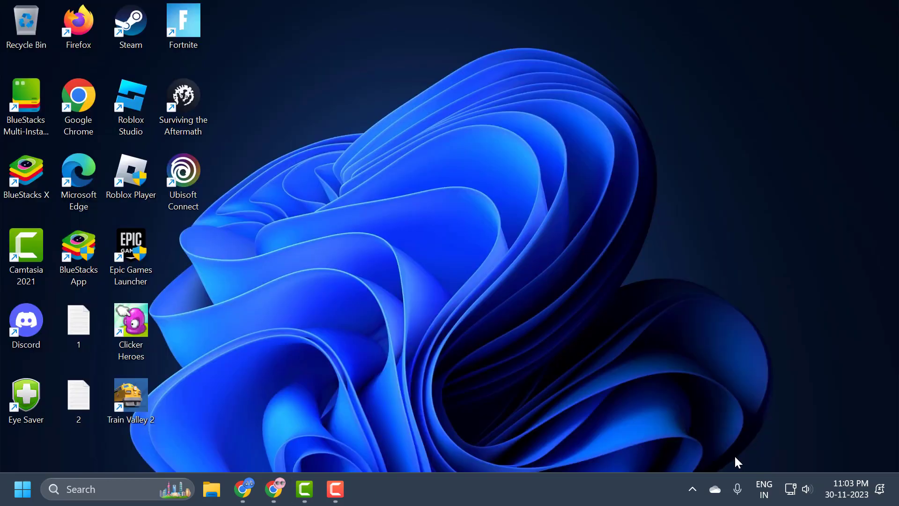
Open the local application data folder through the Run dialog with %localappdata%.
right_click(23, 489)
click(35, 401)
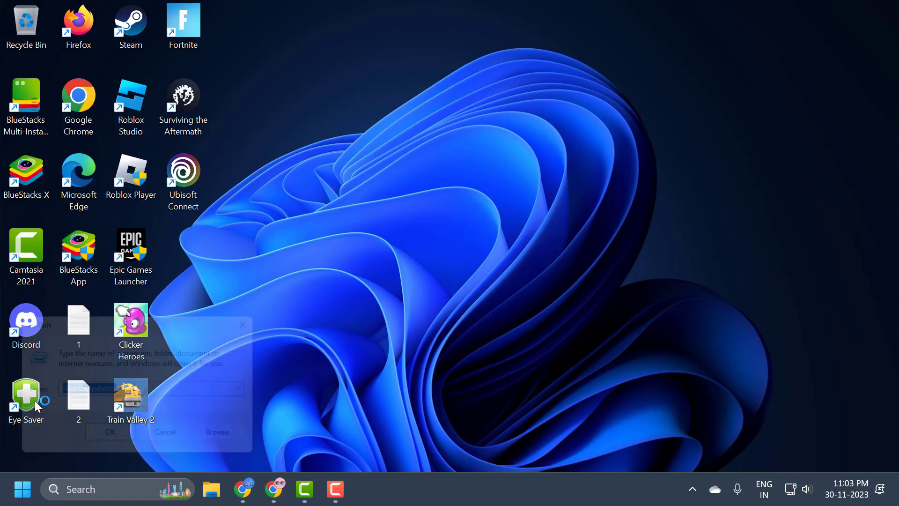
click(127, 391)
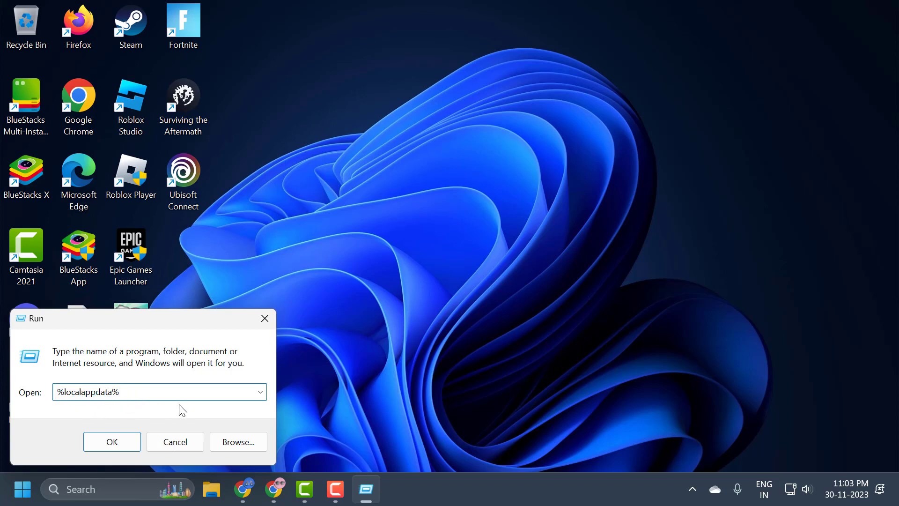
click(118, 443)
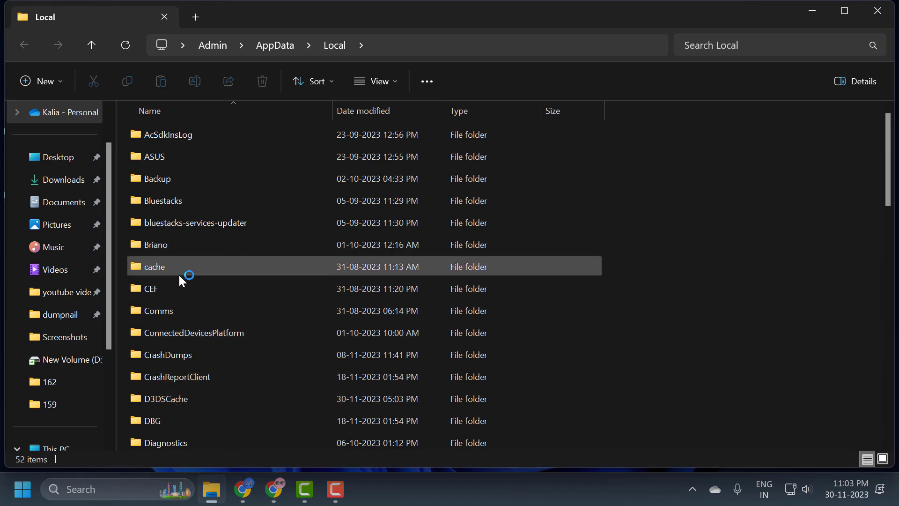
Delete the Ubisoft Game Launcher folder from AppData\Local, minimize the Ubisoft Connect login window and close the folder.
click(178, 273)
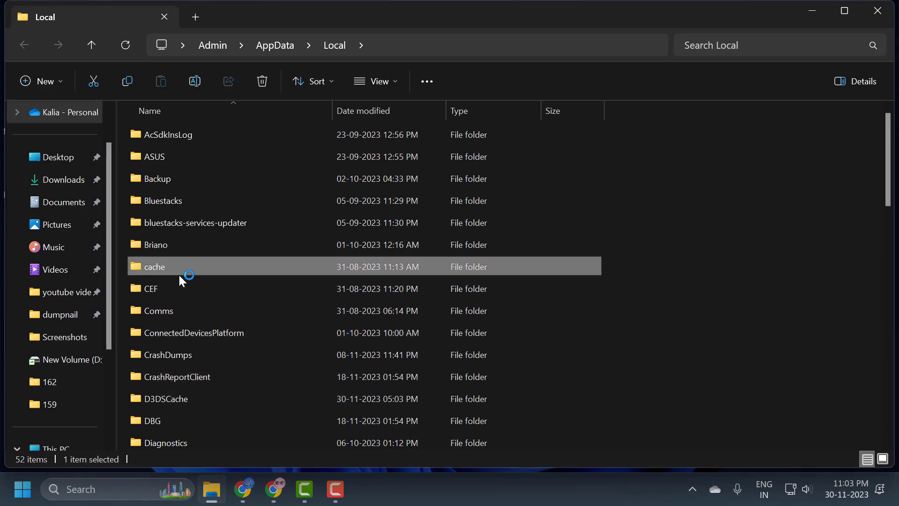
key(u)
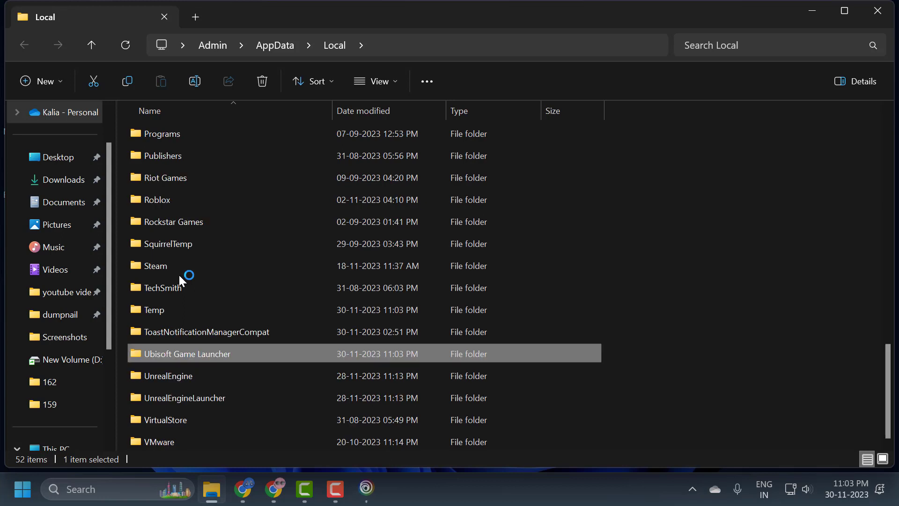
right_click(178, 355)
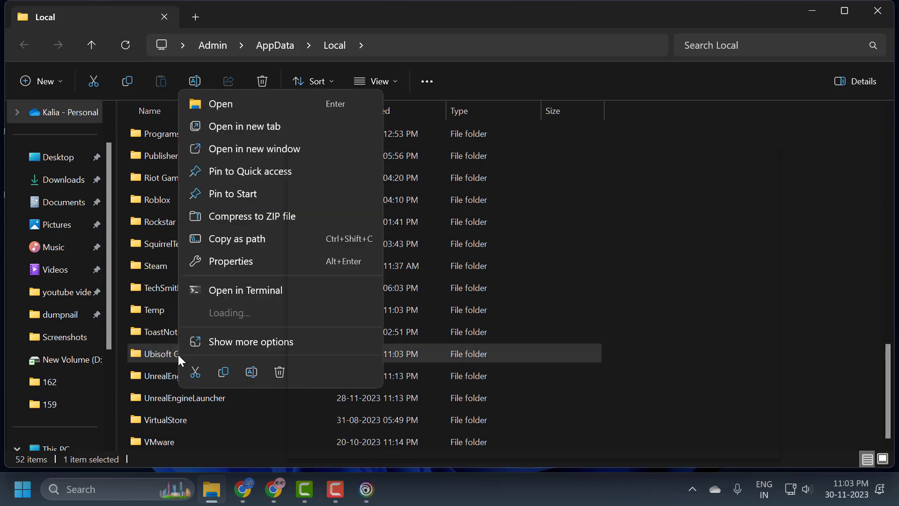
click(279, 371)
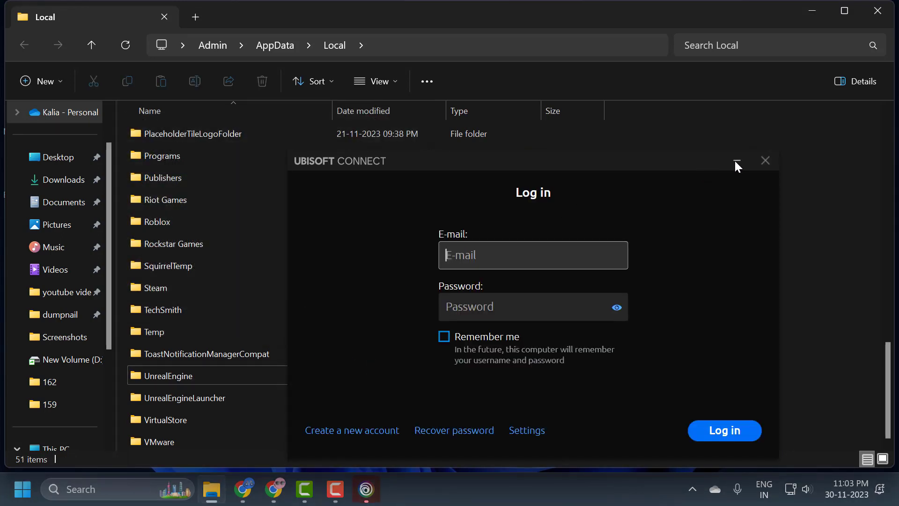
click(735, 162)
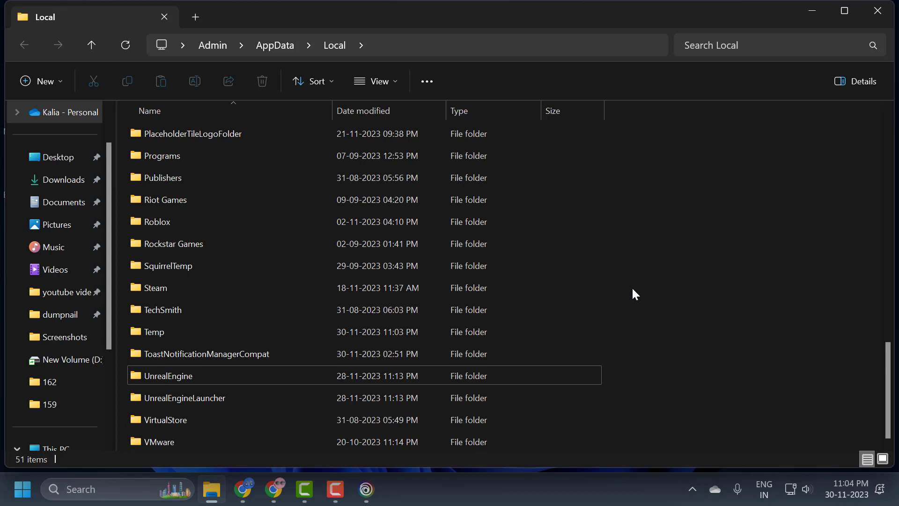
click(878, 10)
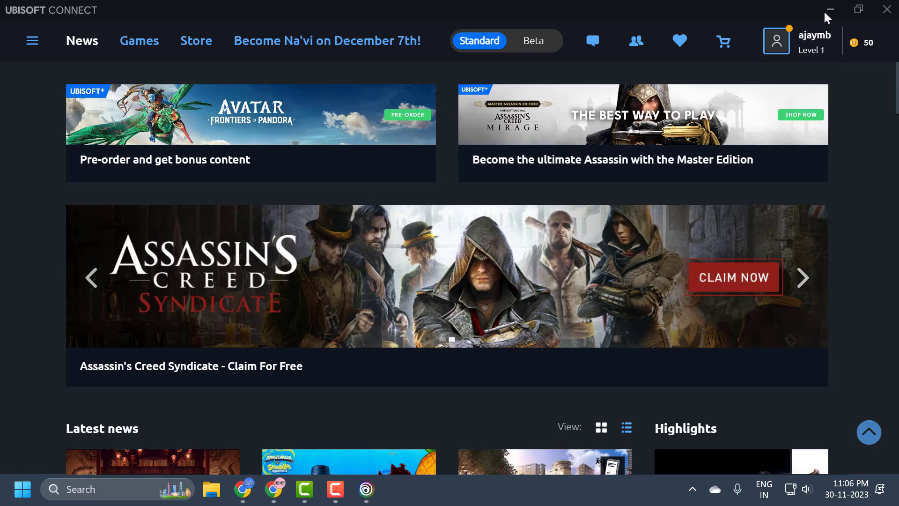
Switch to Chrome and view the Security settings in the Ubisoft website's Account Management, then minimize the browser.
click(826, 10)
mouse_move(274, 489)
click(324, 400)
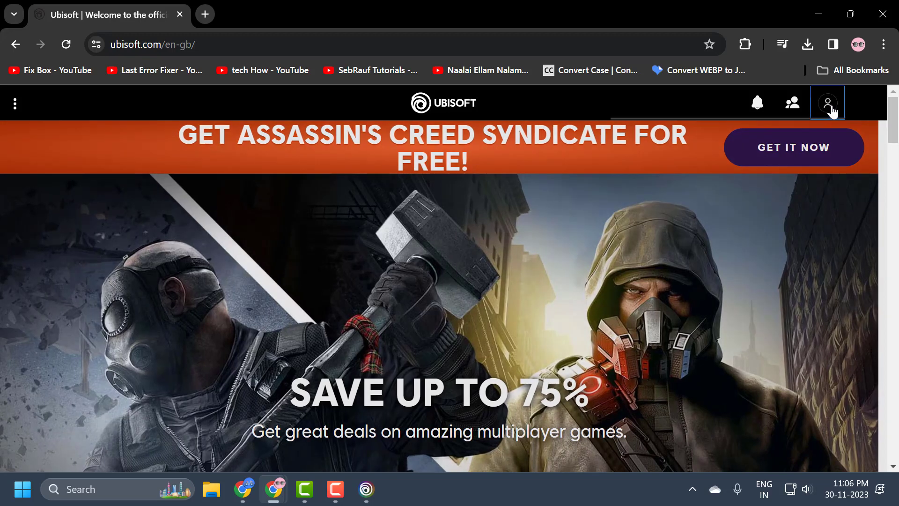
click(830, 107)
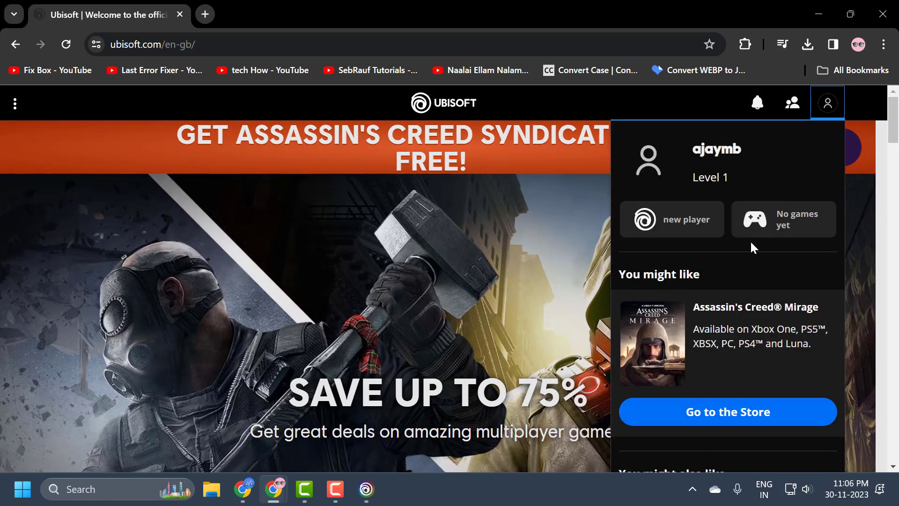
scroll(749, 247, down, 5)
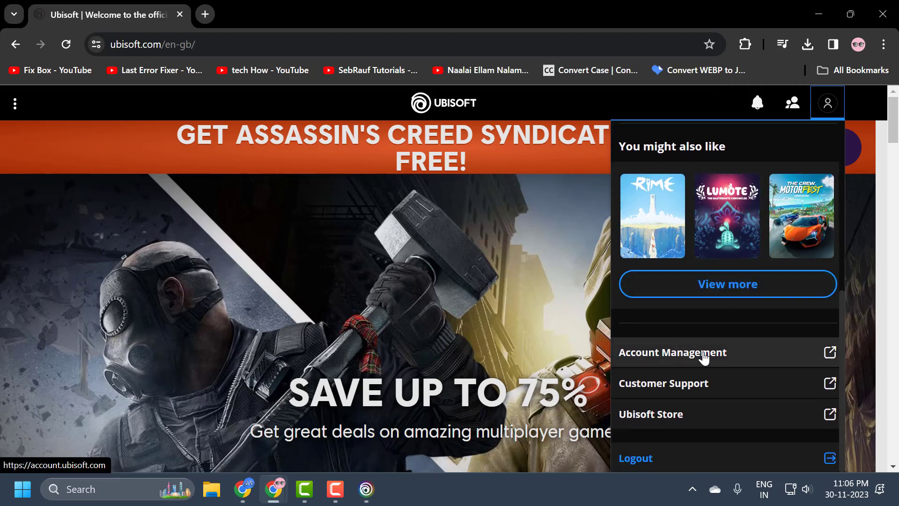
click(702, 356)
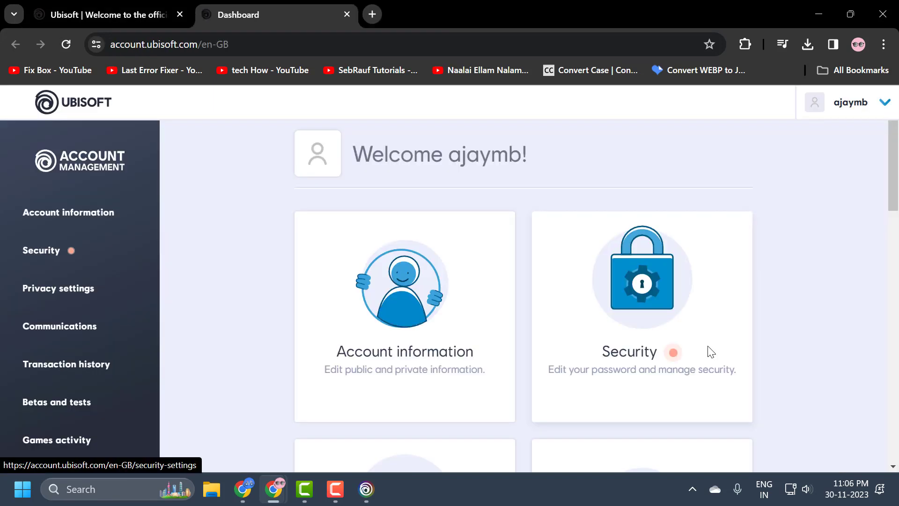
click(75, 255)
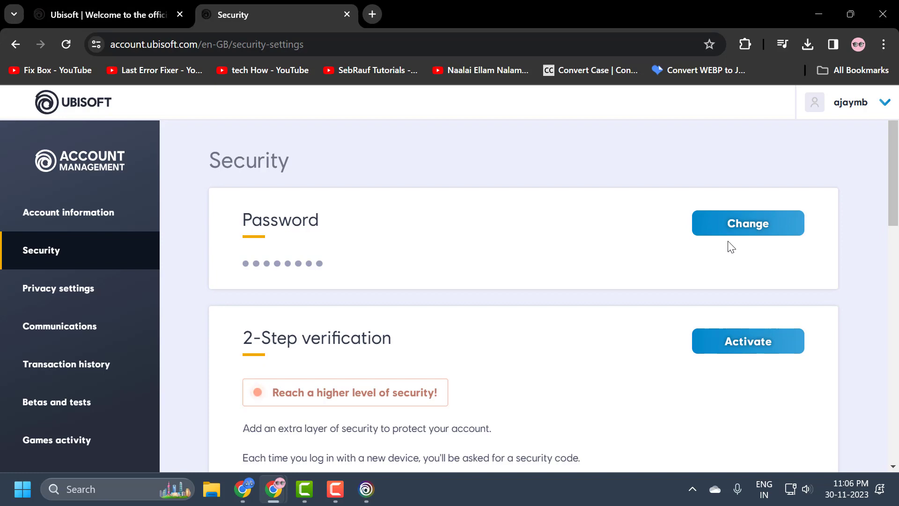
click(818, 14)
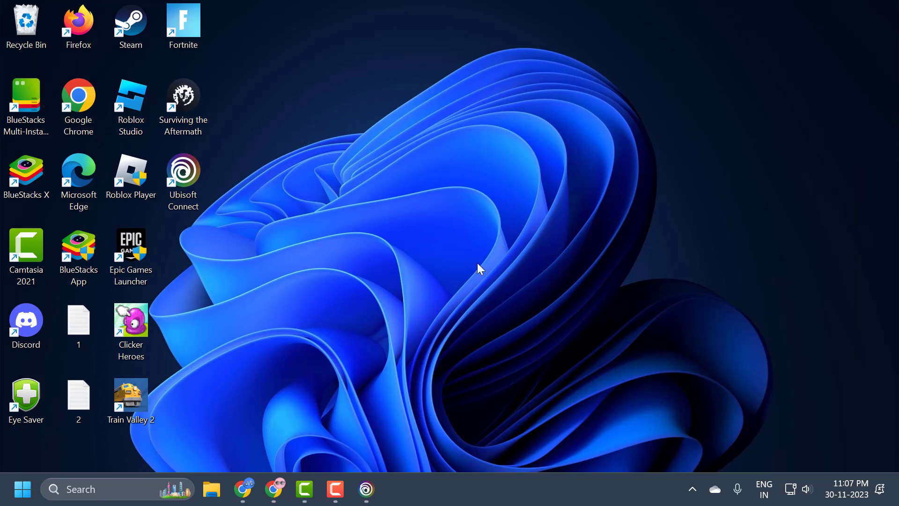
Open Control Panel from the Windows search and display the list of programs that can be uninstalled.
click(133, 479)
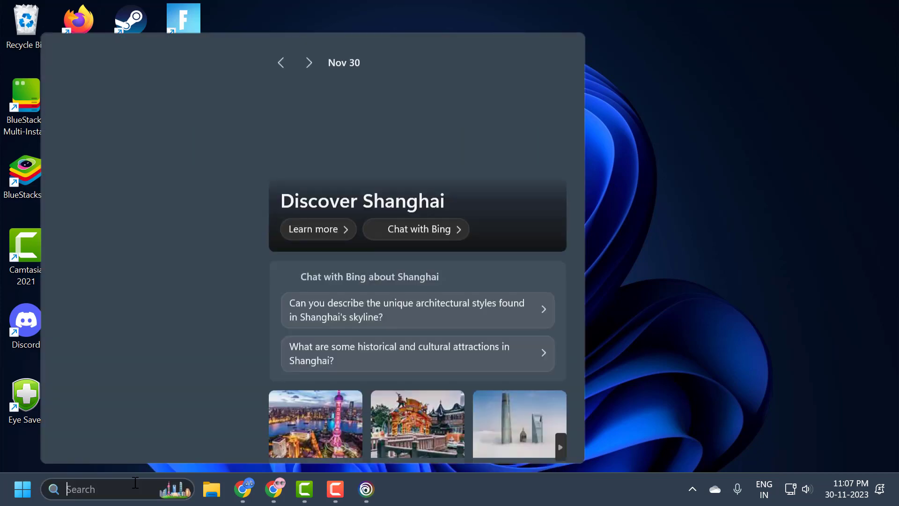
text(con)
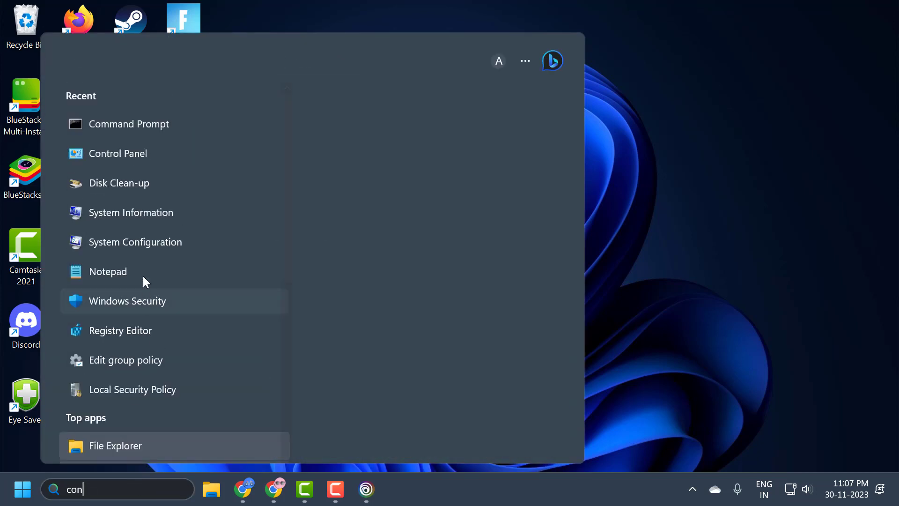
click(139, 133)
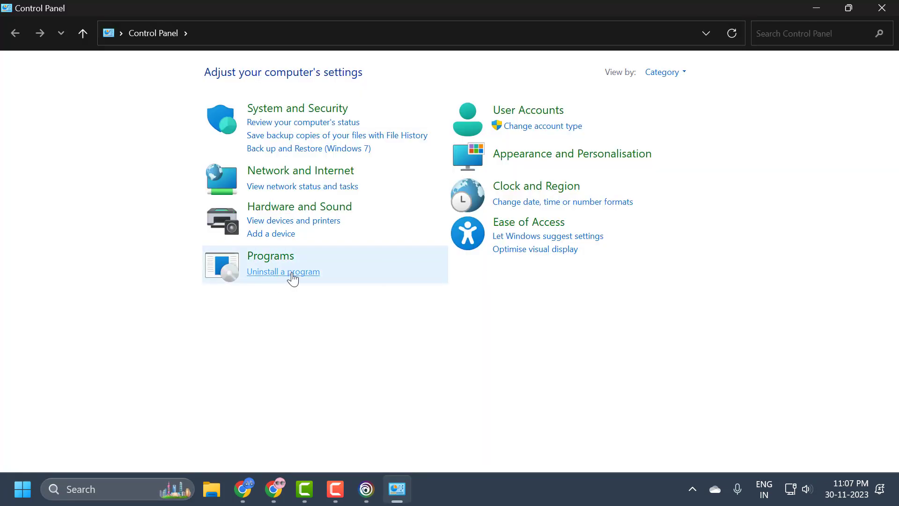
click(291, 274)
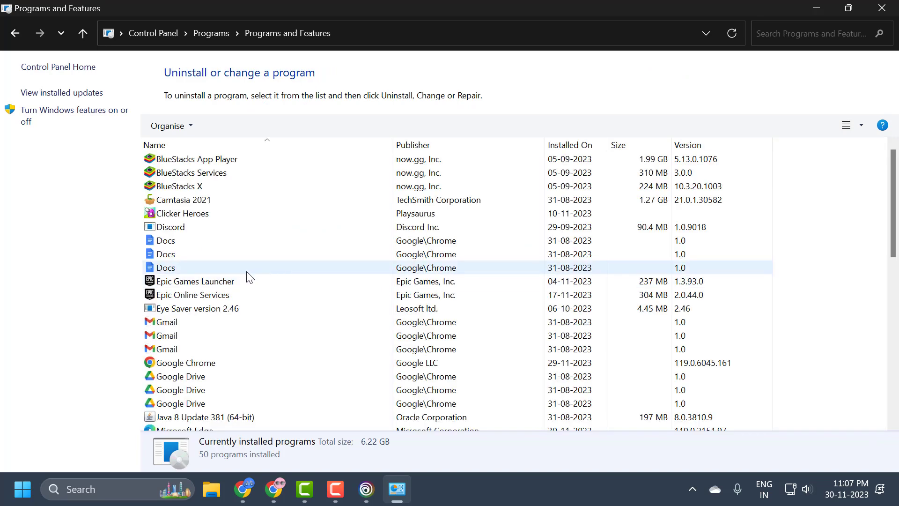
Locate Ubisoft Connect in the list of installed programs and quit its instance running in the background.
click(224, 273)
key(u)
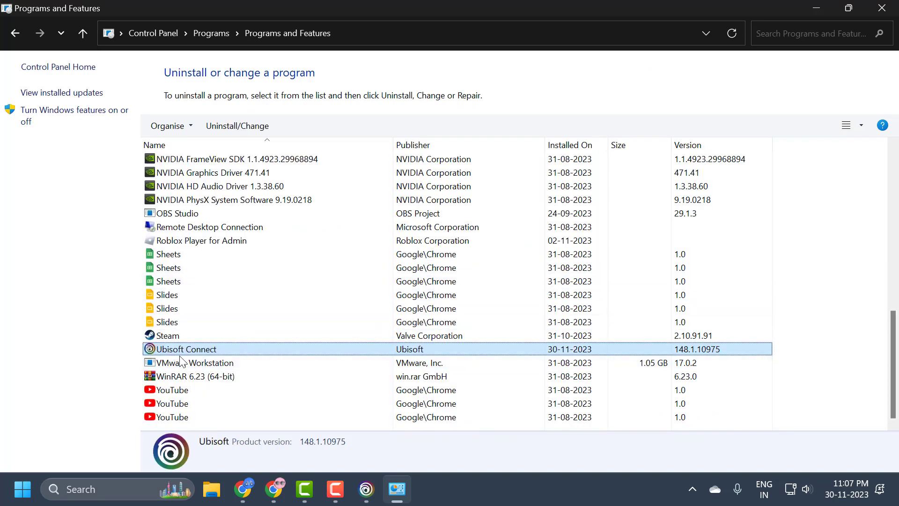
click(692, 488)
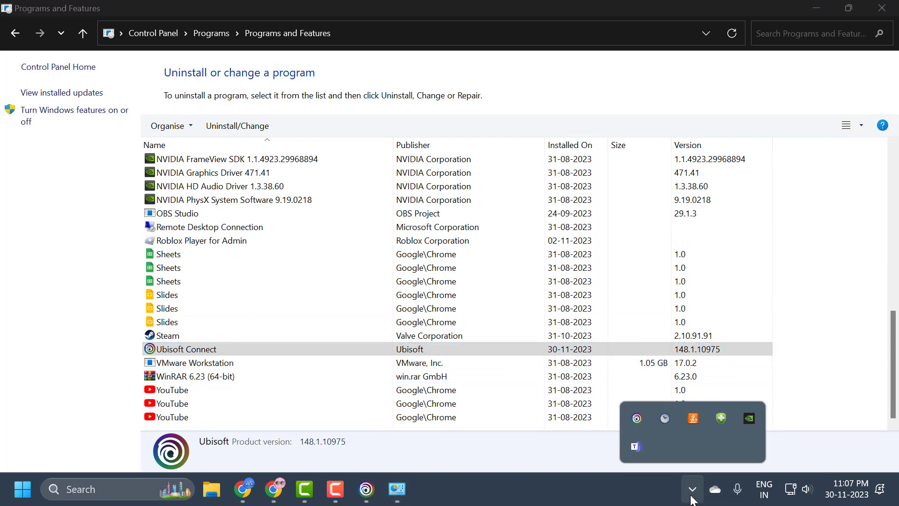
right_click(634, 423)
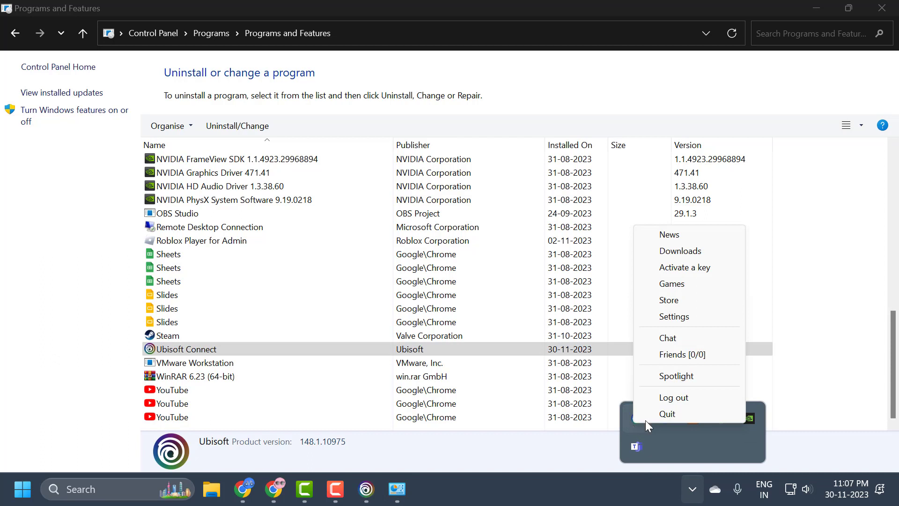
click(666, 413)
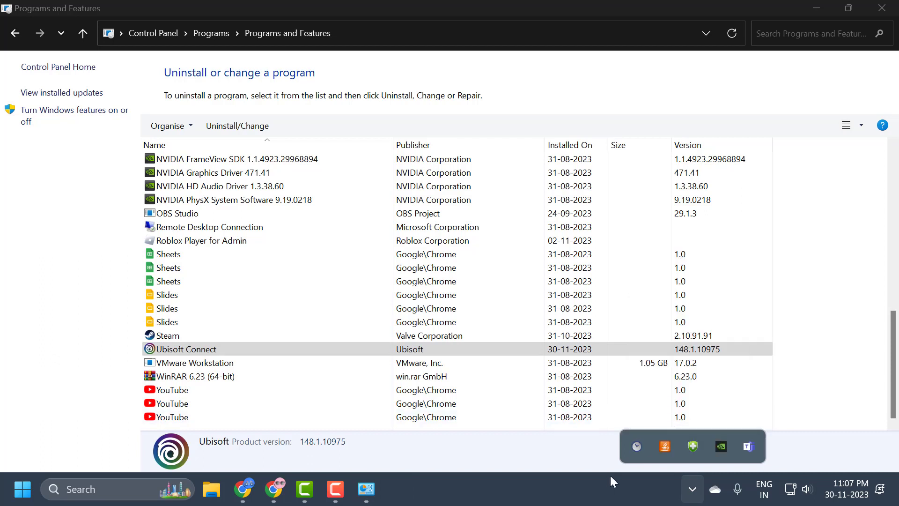
Uninstall Ubisoft Connect together with its games, keeping the local save game files, and close the uninstaller and the Programs and Features window.
right_click(210, 350)
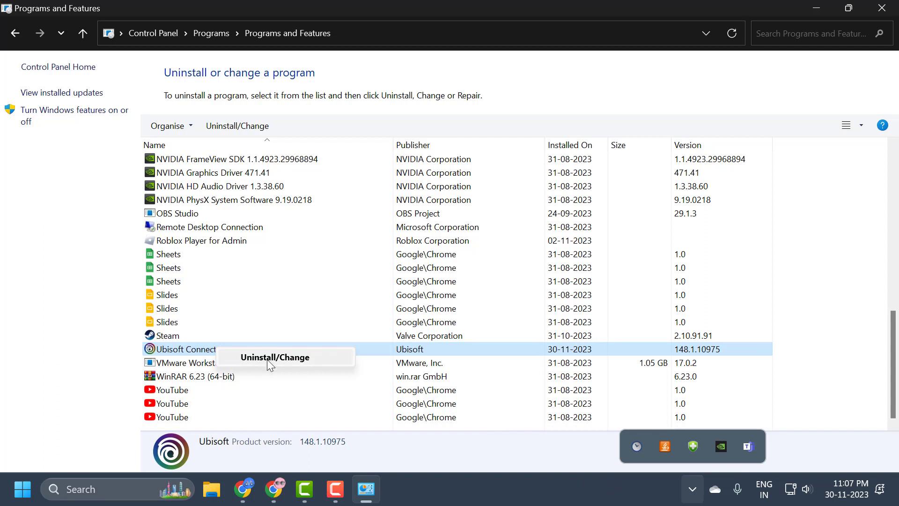
click(269, 359)
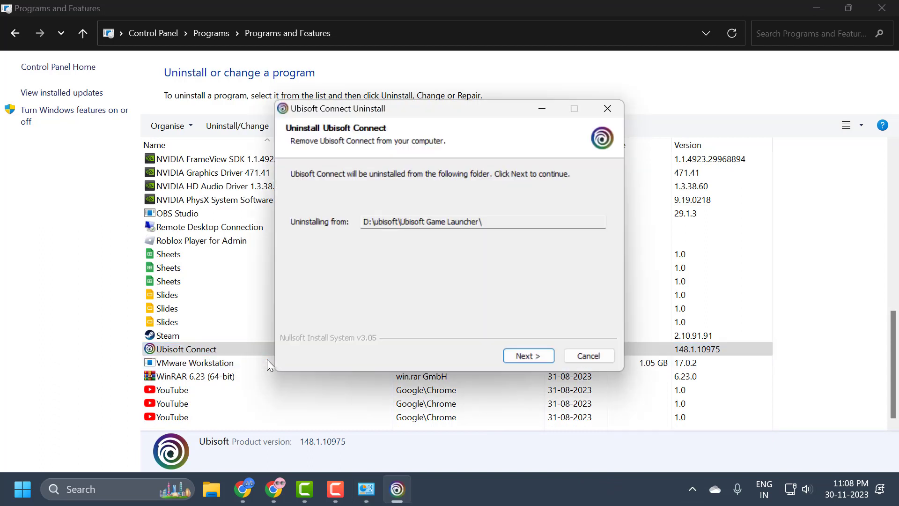
click(525, 356)
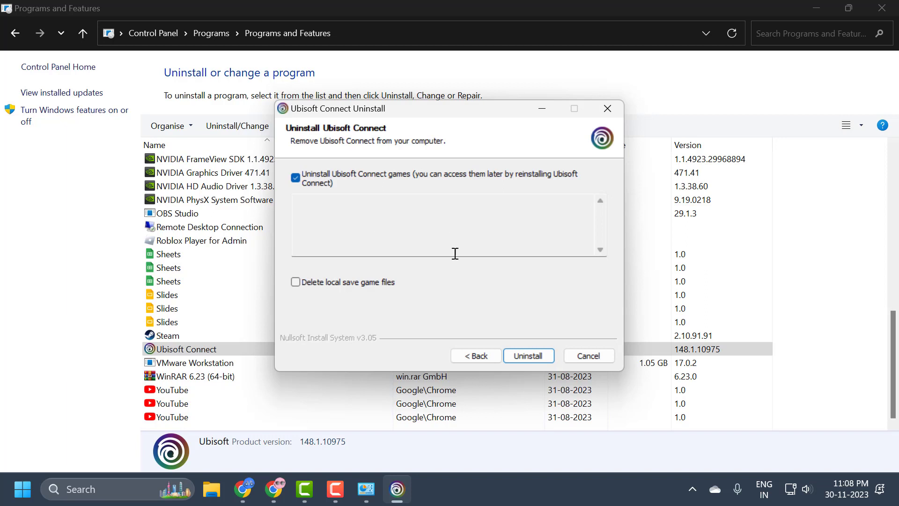
click(534, 355)
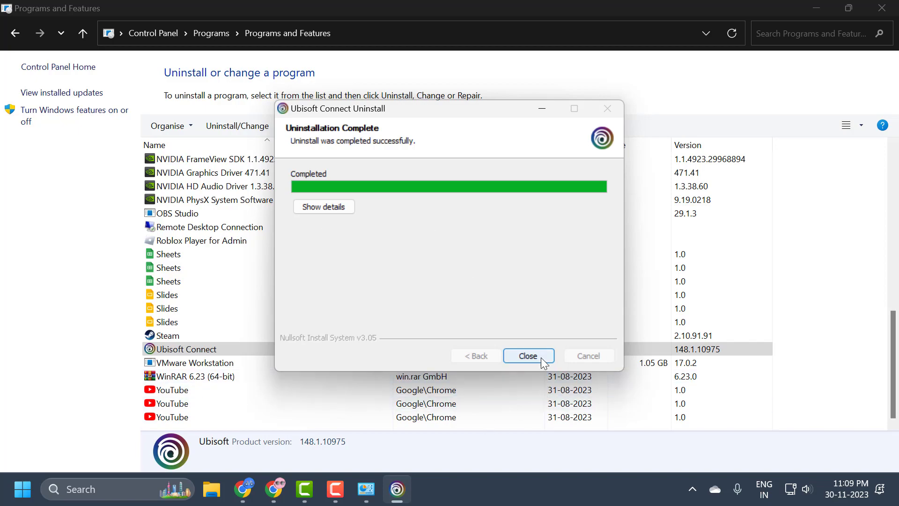
click(528, 355)
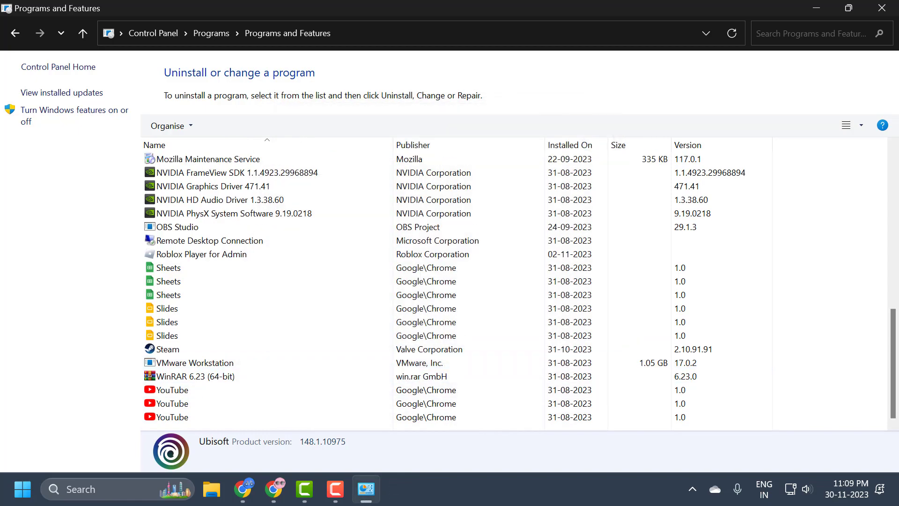
click(882, 8)
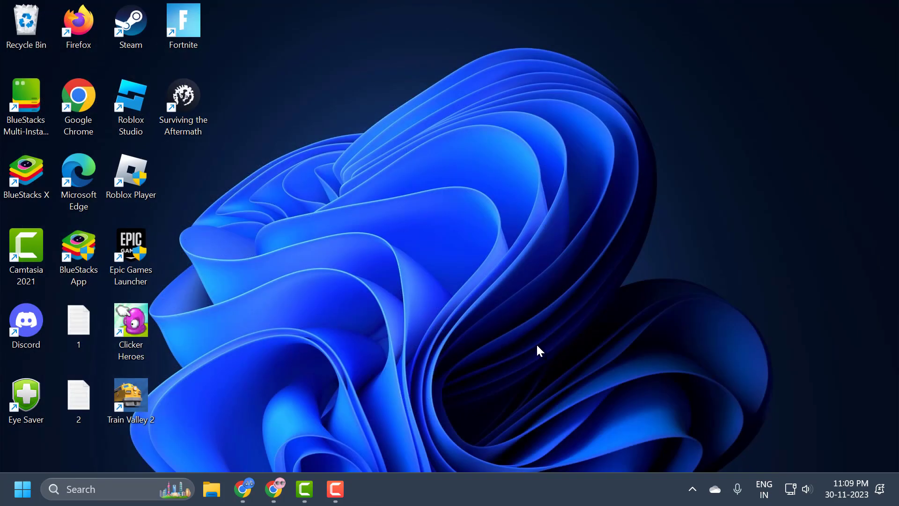